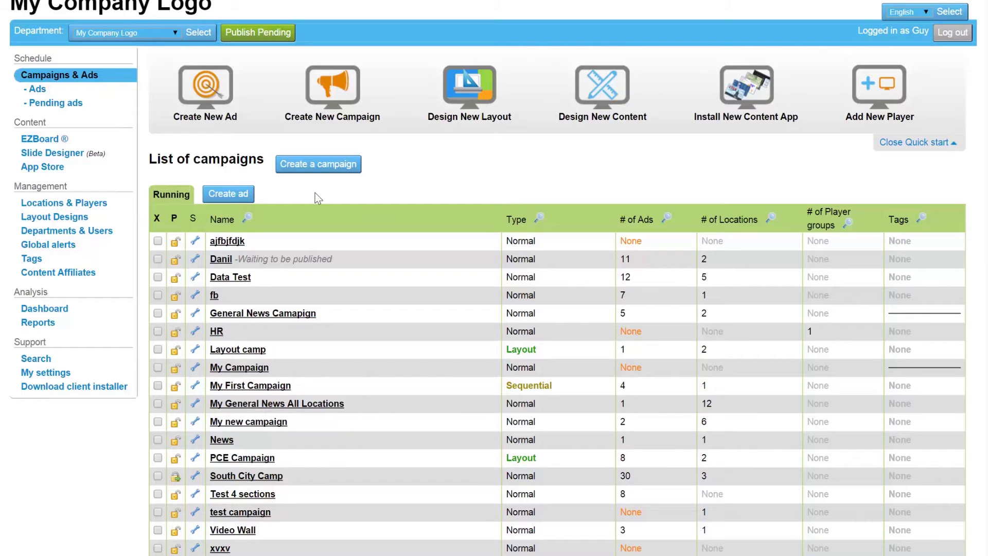
Step: Install the 5 Days Forecast app from the App Store's Weather category and confirm success
{"action": "left_click", "coordinate": [42, 167]}
{"action": "scroll", "coordinate": [670, 342], "scroll_direction": "down", "scroll_amount": 3}
{"action": "scroll", "coordinate": [671, 342], "scroll_direction": "down", "scroll_amount": 3}
{"action": "scroll", "coordinate": [671, 370], "scroll_direction": "down", "scroll_amount": 3}
{"action": "scroll", "coordinate": [668, 391], "scroll_direction": "down", "scroll_amount": 1}
{"action": "left_click", "coordinate": [651, 390]}
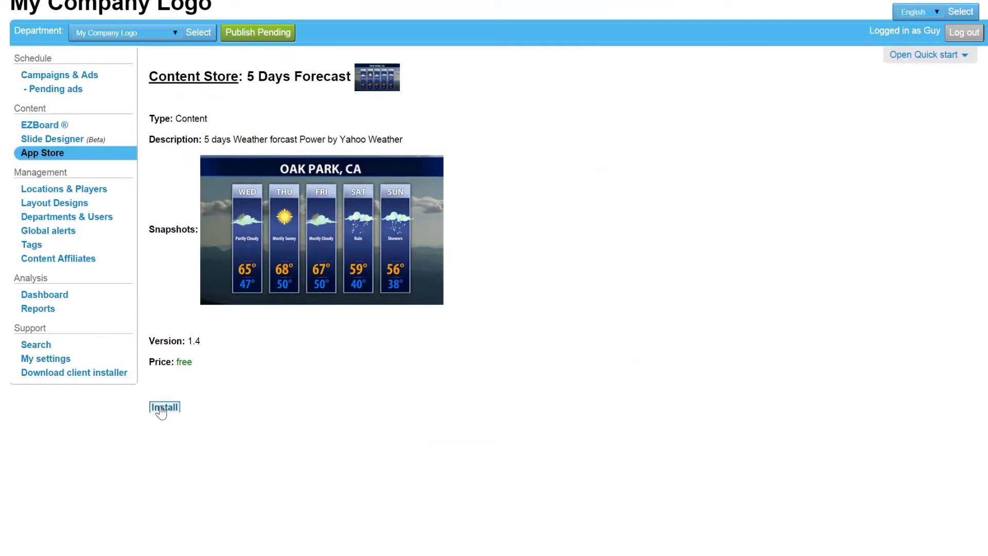
{"action": "left_click_drag", "start_coordinate": [194, 407], "coordinate": [315, 407]}
{"action": "left_click", "coordinate": [957, 58]}
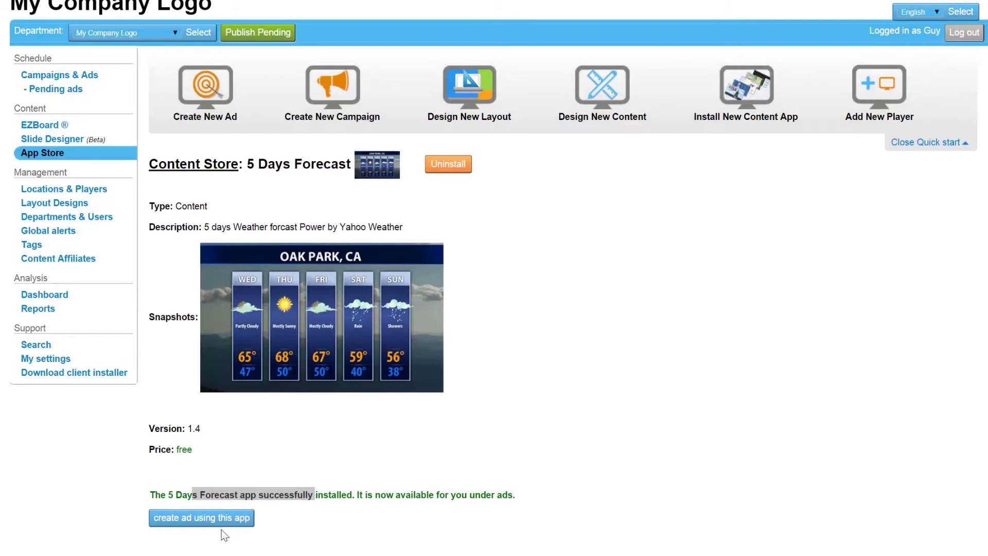
Step: Assign the new ad to the Administration Building and Break Room players and name it My Weather
{"action": "left_click", "coordinate": [159, 159]}
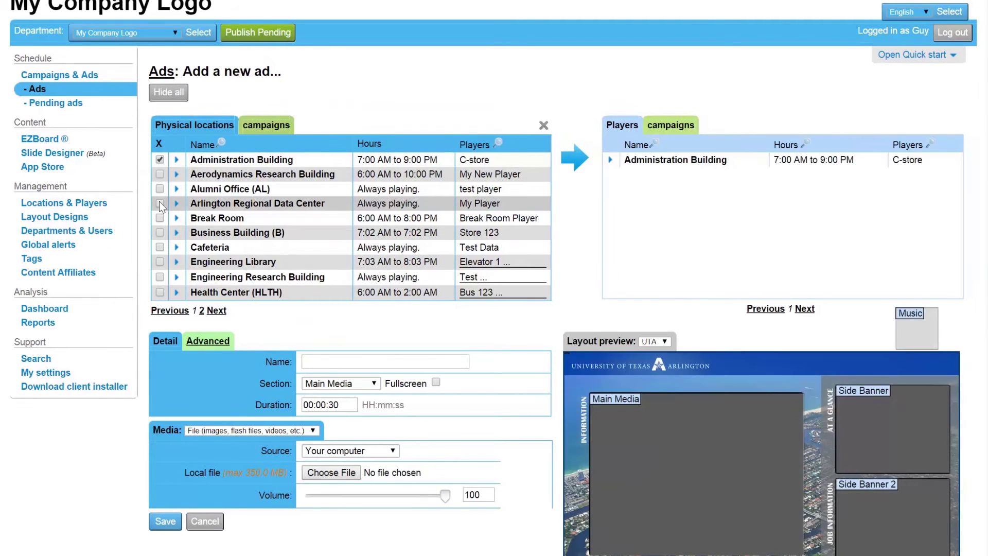
{"action": "left_click", "coordinate": [160, 219]}
{"action": "scroll", "coordinate": [384, 319], "scroll_direction": "down", "scroll_amount": 1}
{"action": "left_click", "coordinate": [384, 352]}
{"action": "type", "text": "My W"}
Step: Set the ad's media to App Store, category Weather, app 5 Days Forecast
{"action": "left_click", "coordinate": [249, 419]}
{"action": "left_click", "coordinate": [204, 404]}
{"action": "left_click", "coordinate": [373, 447]}
{"action": "left_click", "coordinate": [337, 410]}
{"action": "left_click", "coordinate": [413, 463]}
{"action": "left_click", "coordinate": [387, 386]}
{"action": "scroll", "coordinate": [415, 467], "scroll_direction": "down", "scroll_amount": 1}
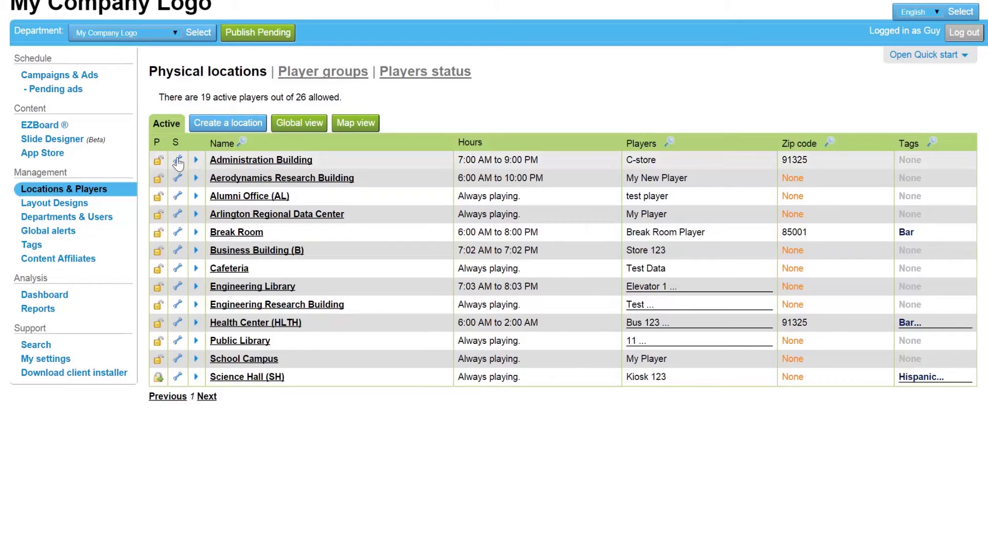
Step: Replace the Administration Building's zip code and let each player read the zip code from its location
{"action": "left_click", "coordinate": [178, 159]}
{"action": "double_click", "coordinate": [267, 273]}
{"action": "type", "text": "91325"}
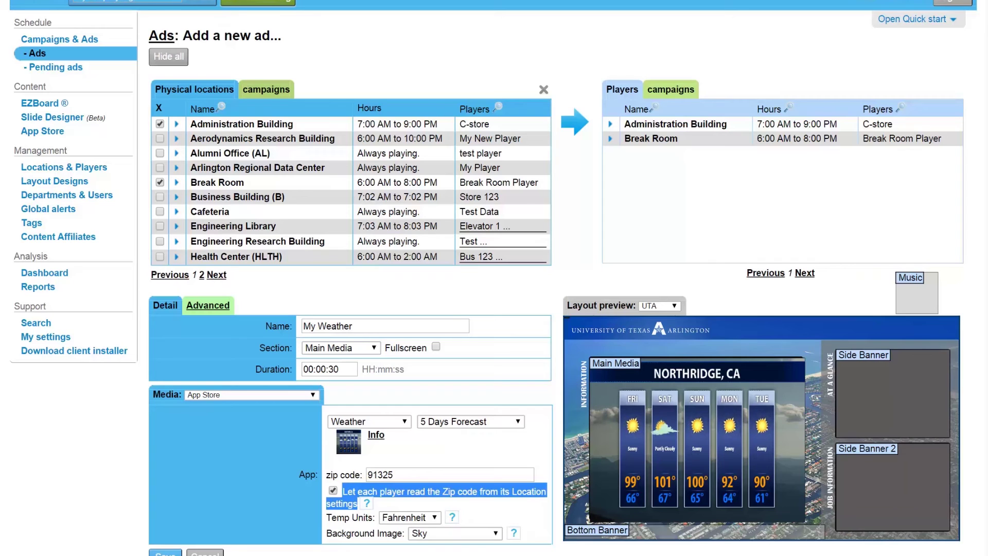
{"action": "left_click", "coordinate": [332, 490]}
{"action": "left_click", "coordinate": [334, 490]}
Step: Go to the Global Zip Code search page to look up Toronto, Canada
{"action": "left_click", "coordinate": [378, 253]}
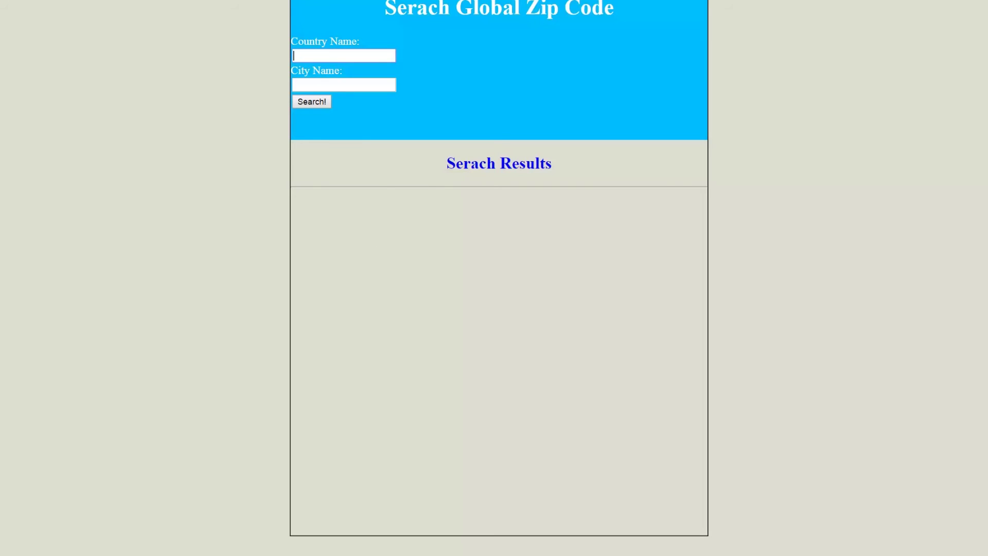